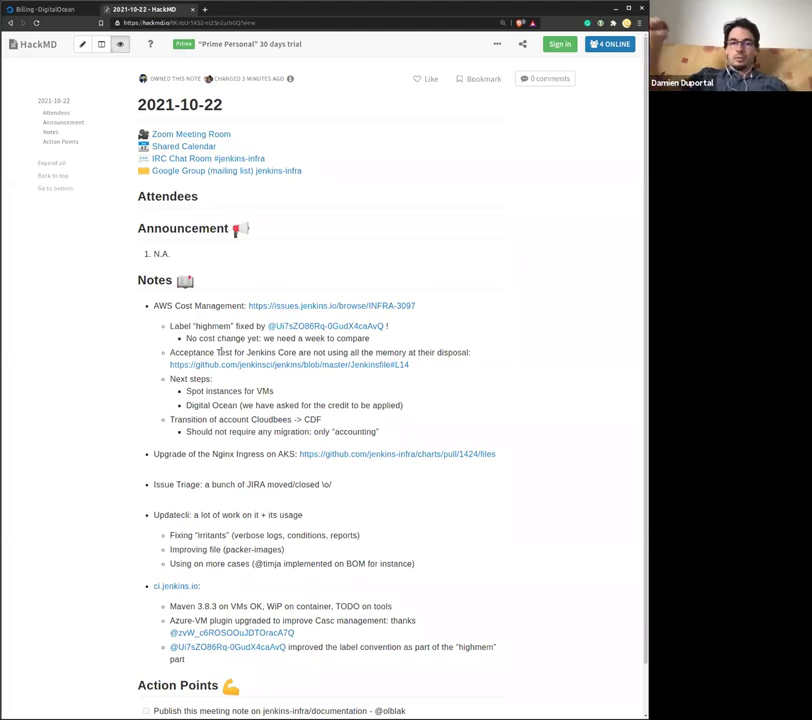
# Highlight the Acceptance Test and 'no cost change yet' bullets in turn while discussing them.
pyautogui.tripleClick(243, 349)
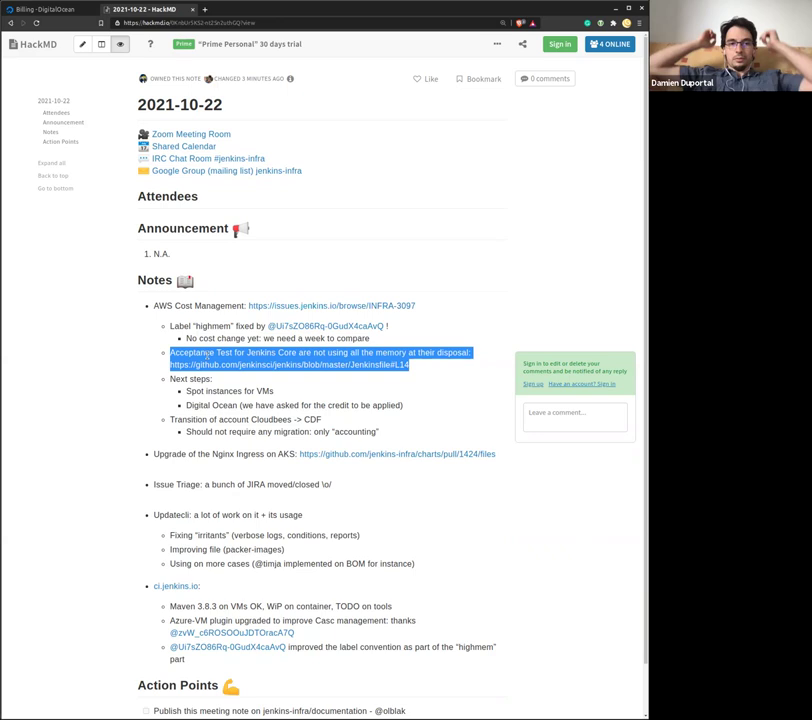
pyautogui.click(176, 337)
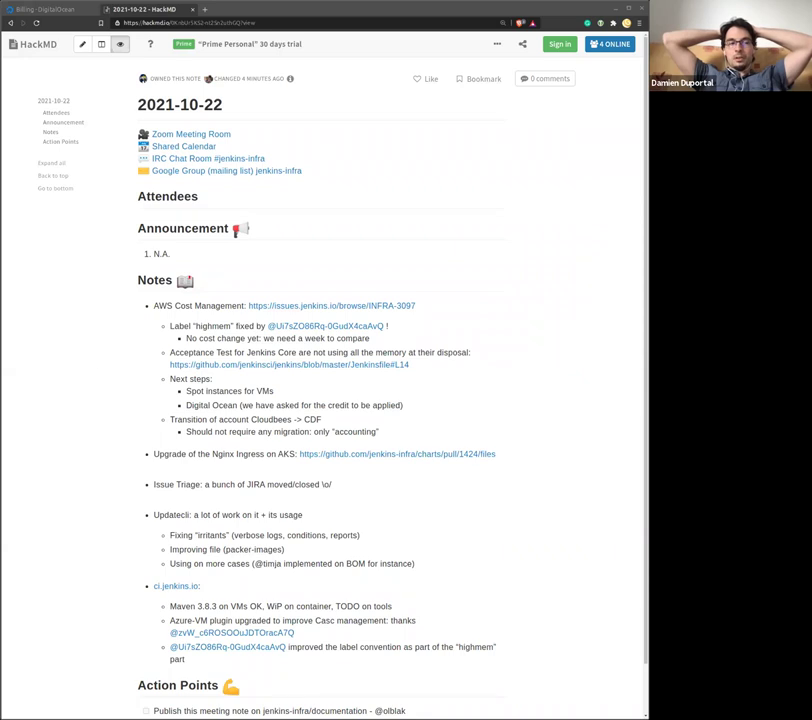
pyautogui.tripleClick(217, 338)
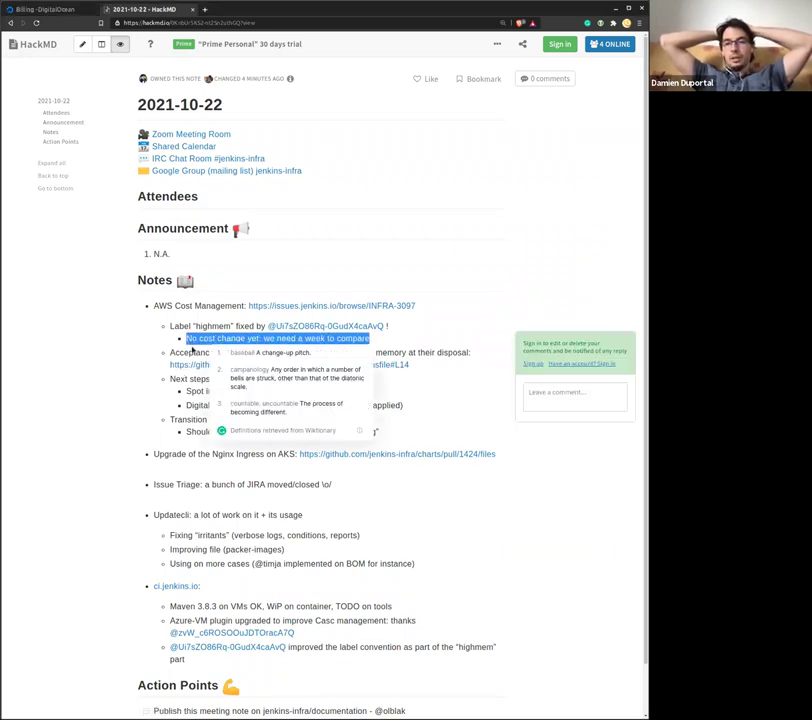
pyautogui.click(210, 342)
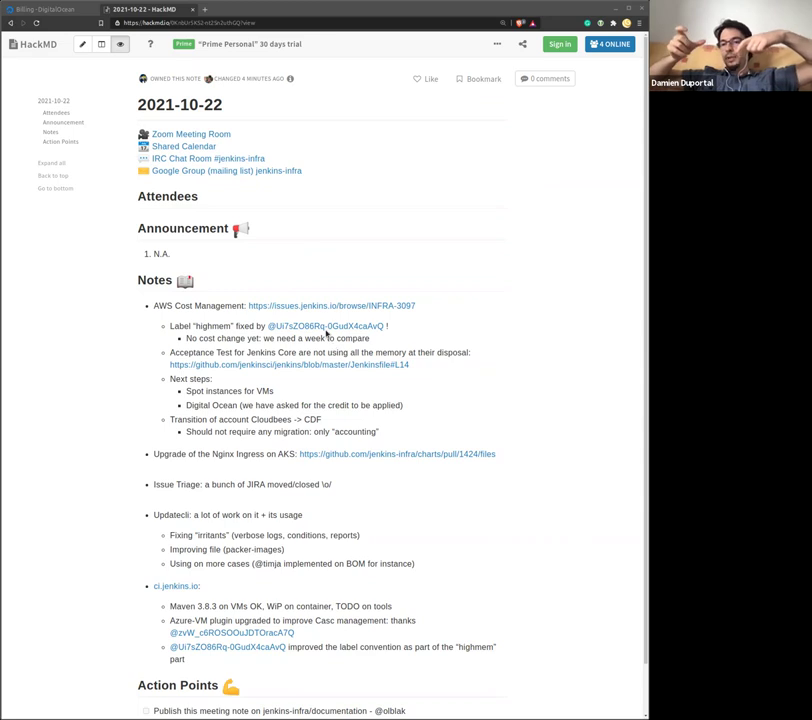
pyautogui.tripleClick(318, 340)
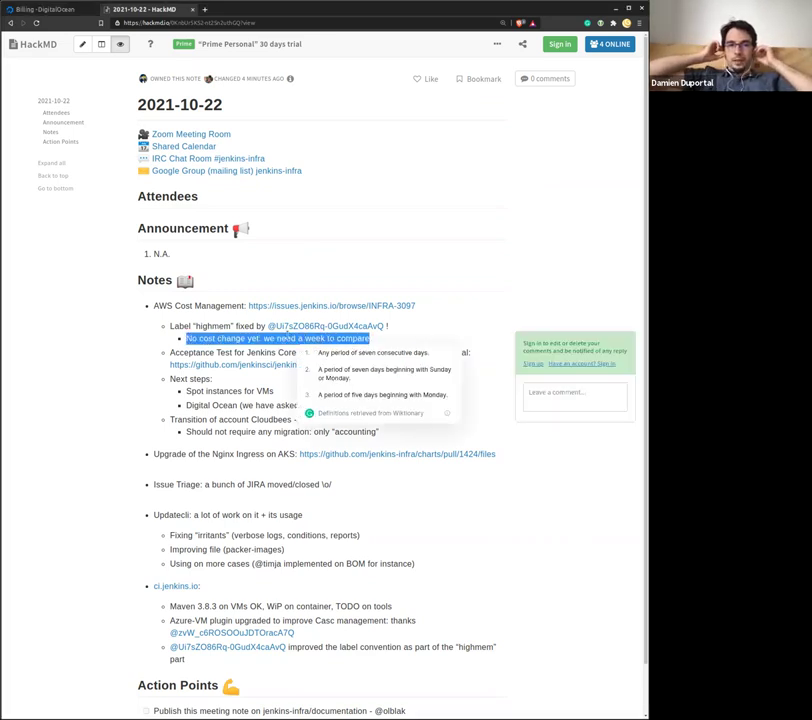
pyautogui.click(212, 354)
pyautogui.doubleClick(210, 353)
pyautogui.click(210, 353)
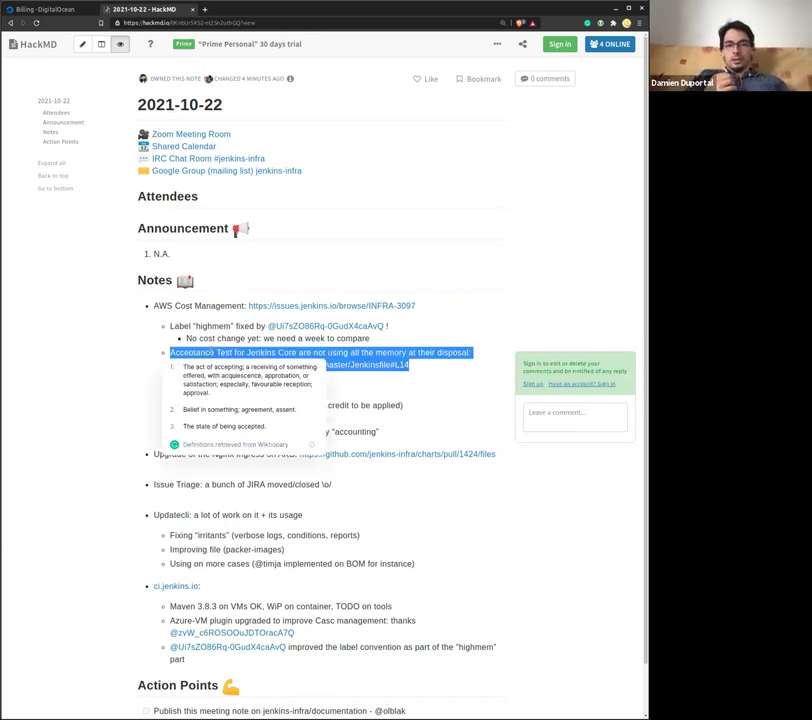
pyautogui.click(449, 292)
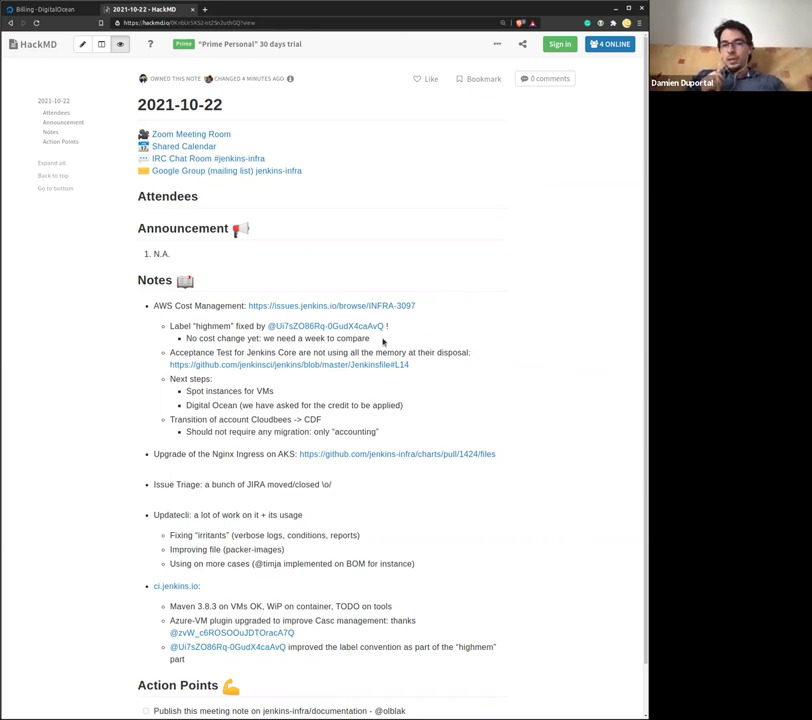
pyautogui.tripleClick(263, 362)
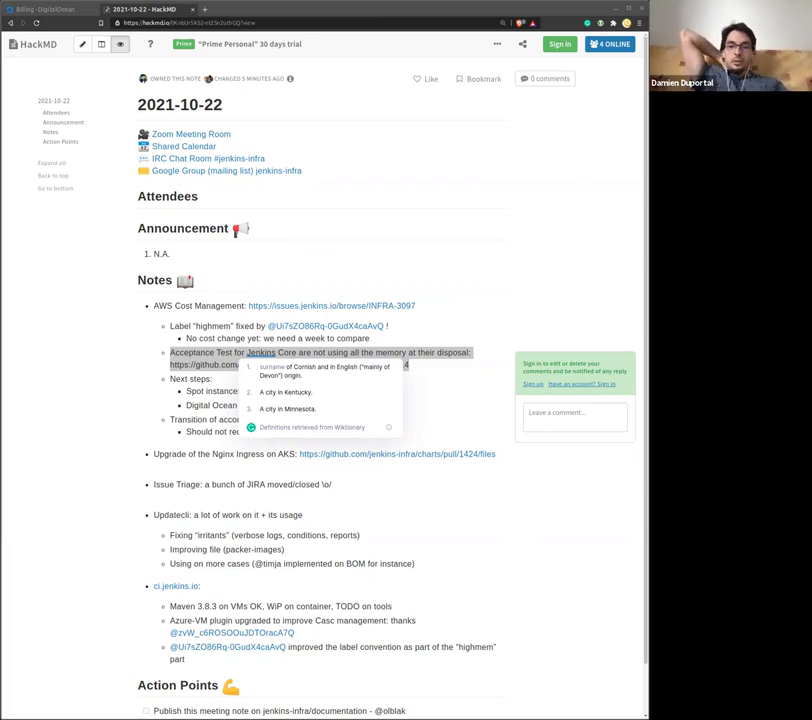
pyautogui.click(114, 428)
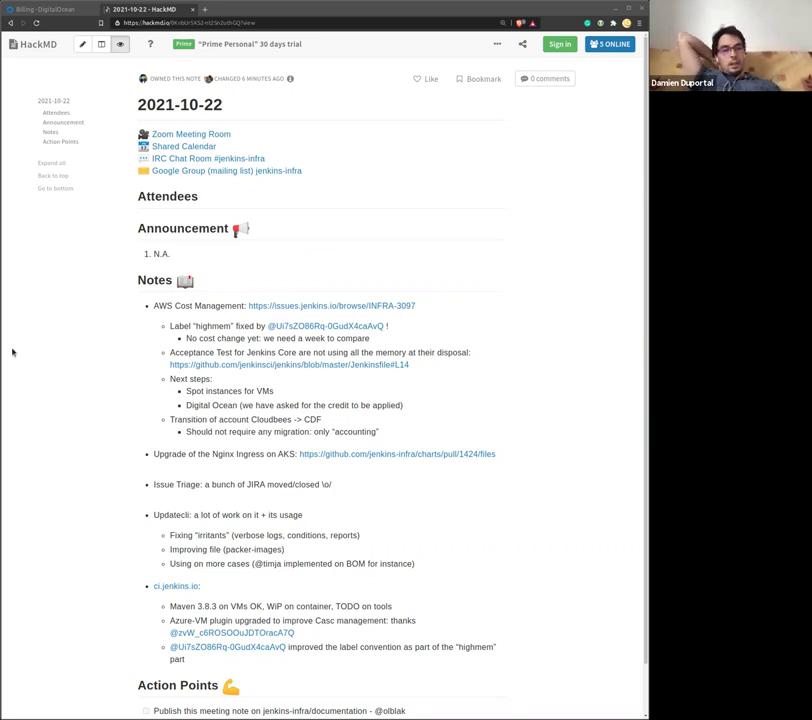
# Highlight the Cloudbees to CDF transition item for discussion.
pyautogui.tripleClick(240, 420)
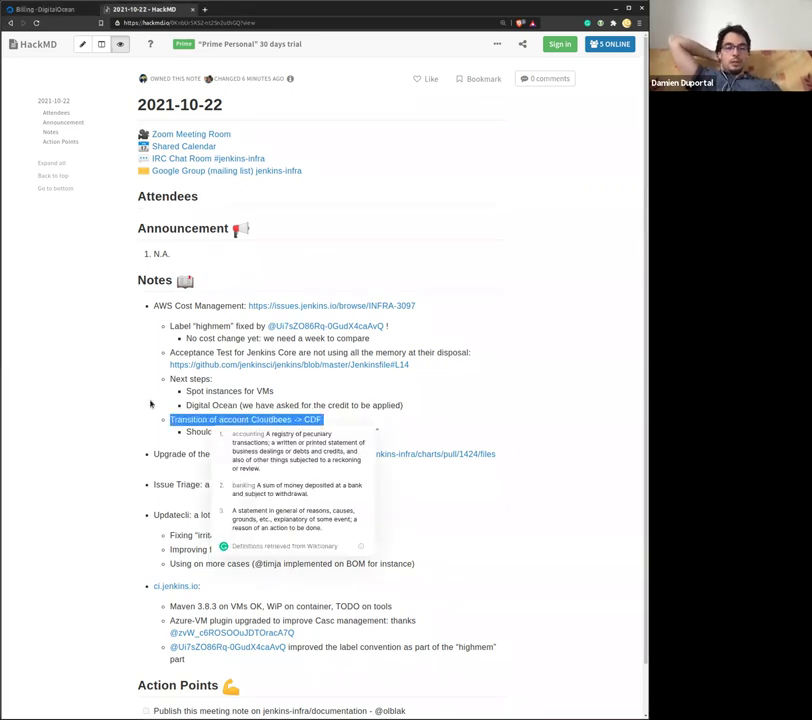
pyautogui.click(152, 400)
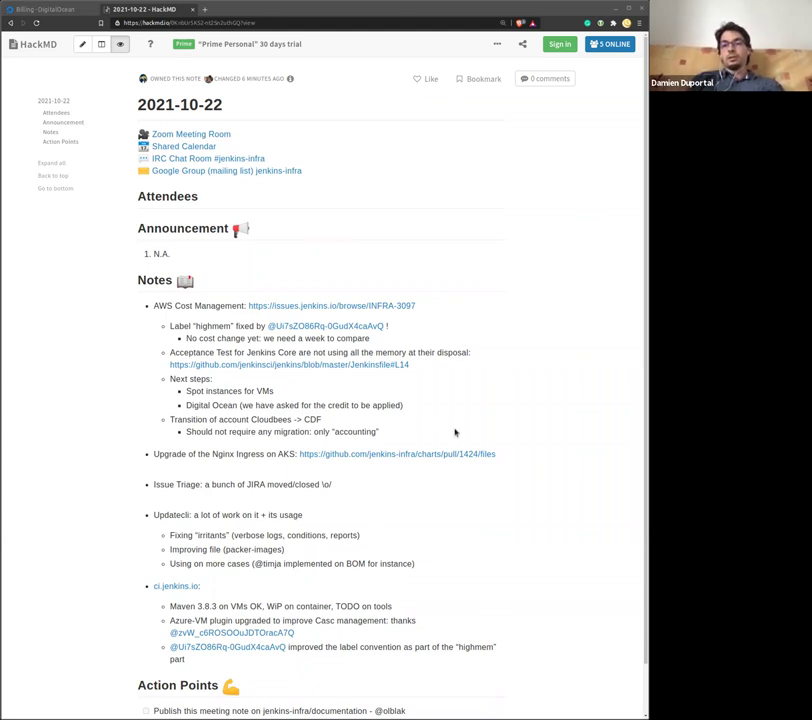
pyautogui.tripleClick(230, 421)
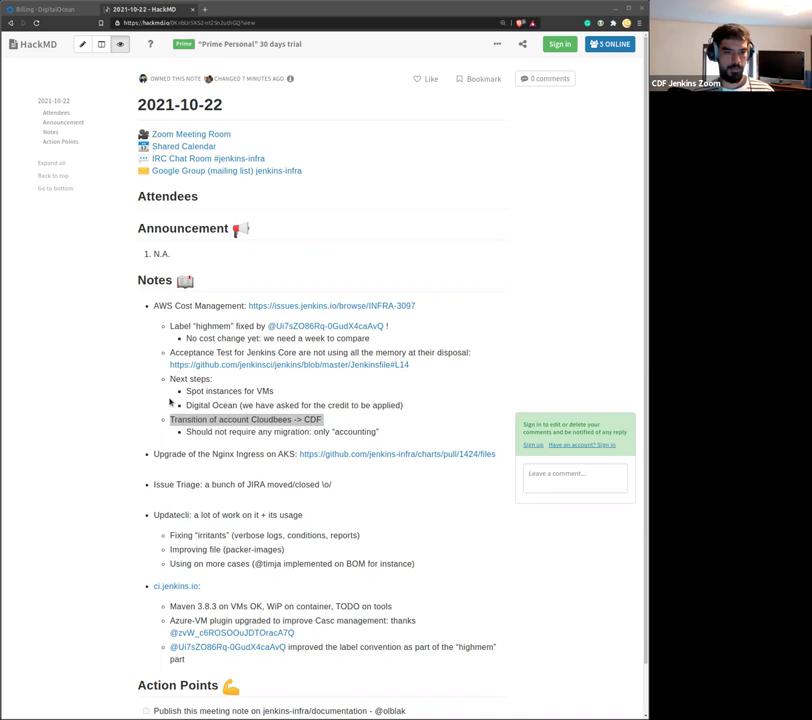
# Highlight the Nginx Ingress upgrade item for discussion.
pyautogui.tripleClick(201, 456)
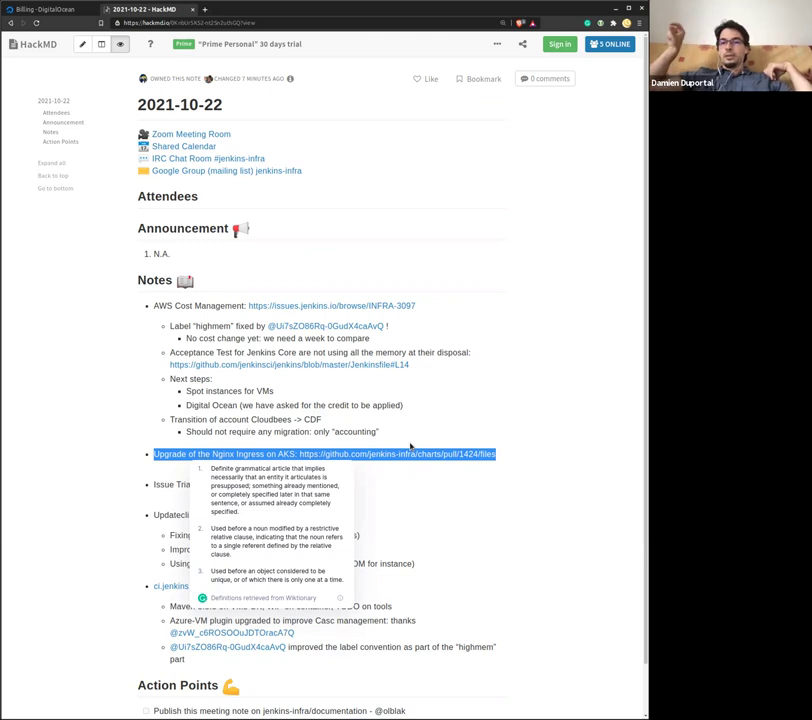
pyautogui.click(478, 508)
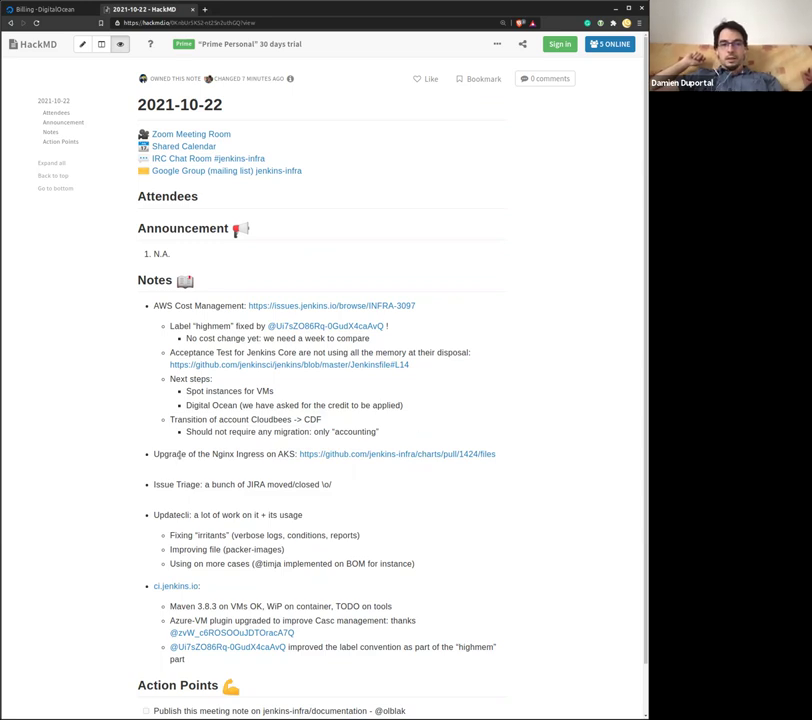
pyautogui.tripleClick(182, 454)
pyautogui.click(197, 458)
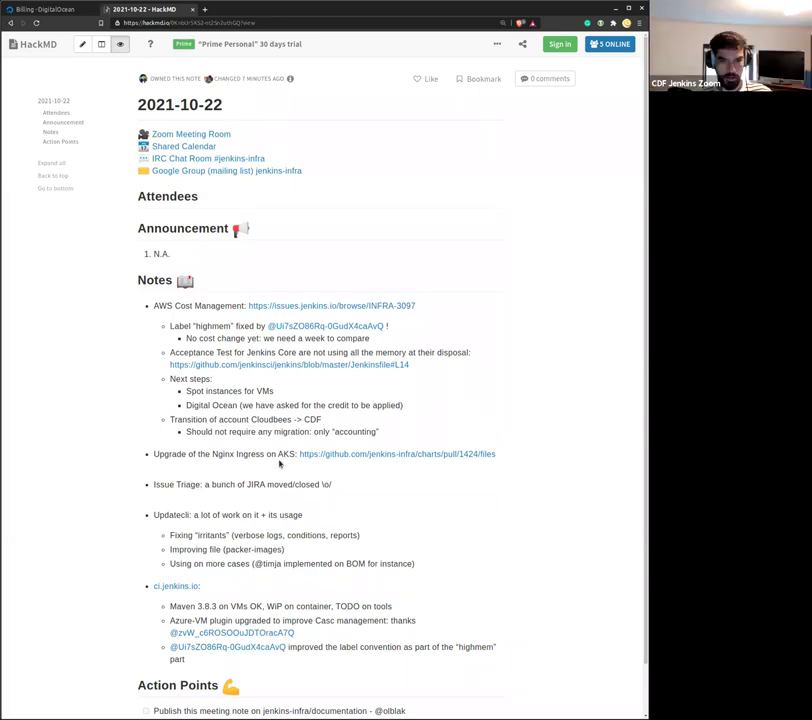
pyautogui.tripleClick(253, 454)
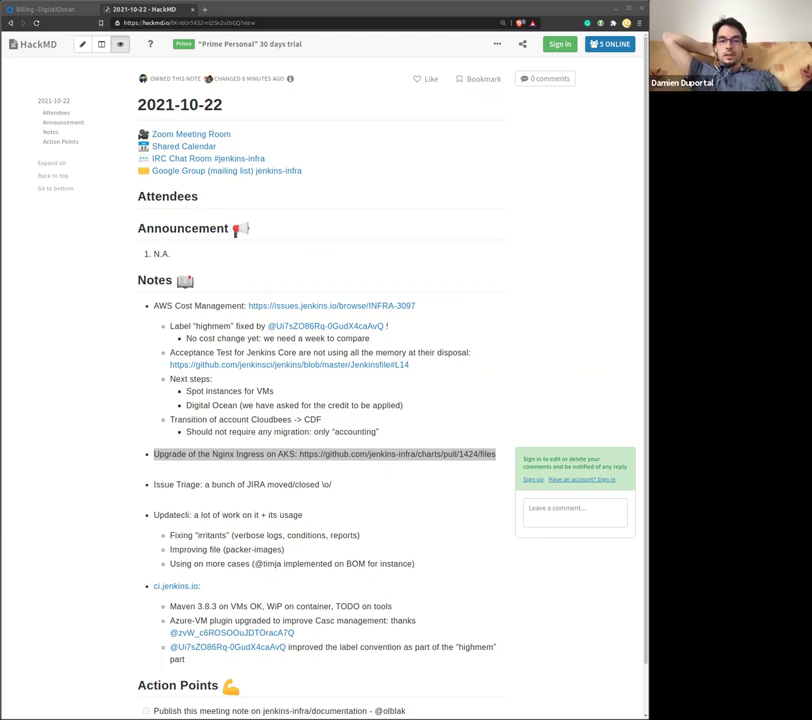
pyautogui.click(232, 462)
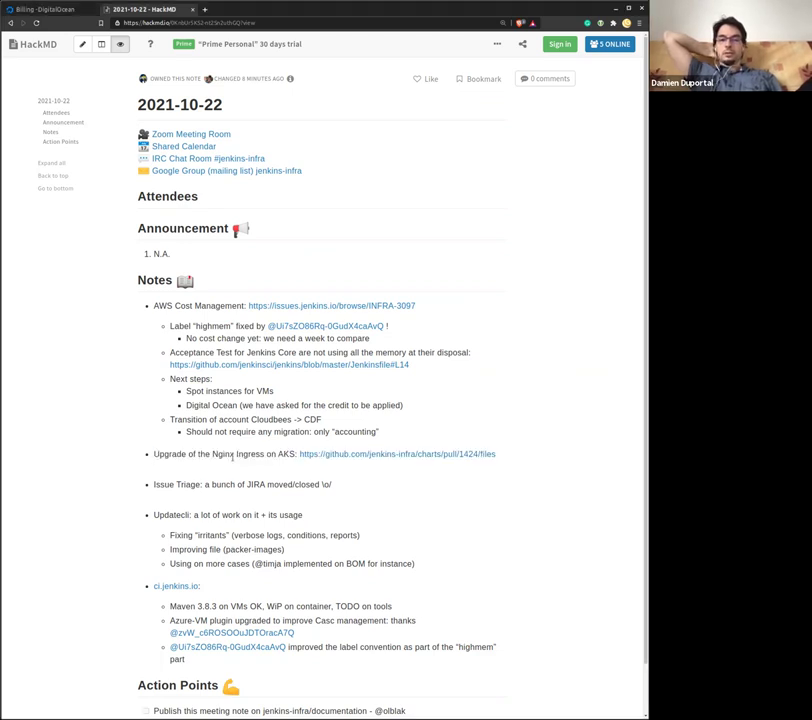
# Review the nginx-ingress pull request's Conversation in a new tab, then return to HackMD.
pyautogui.middleClick(431, 455)
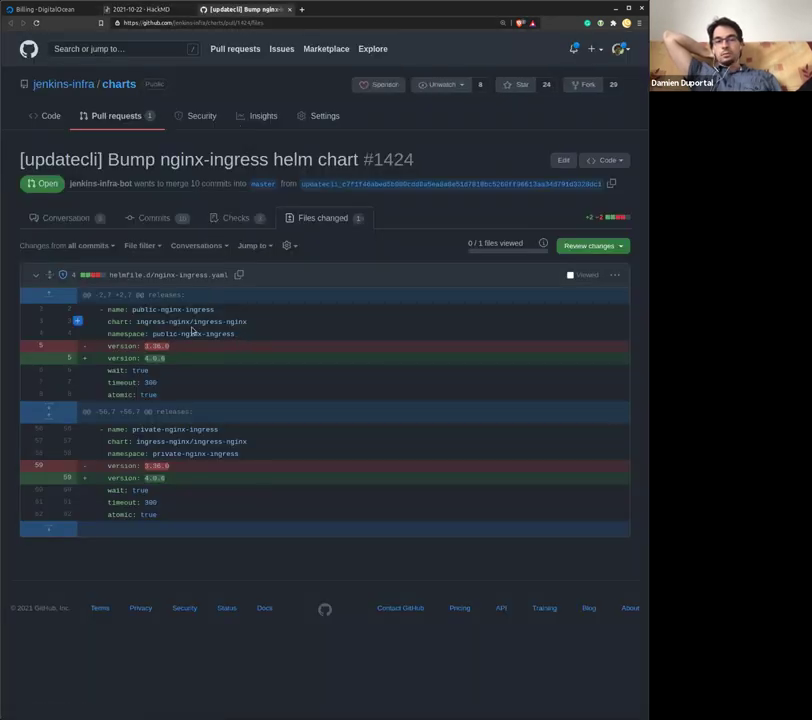
pyautogui.click(79, 219)
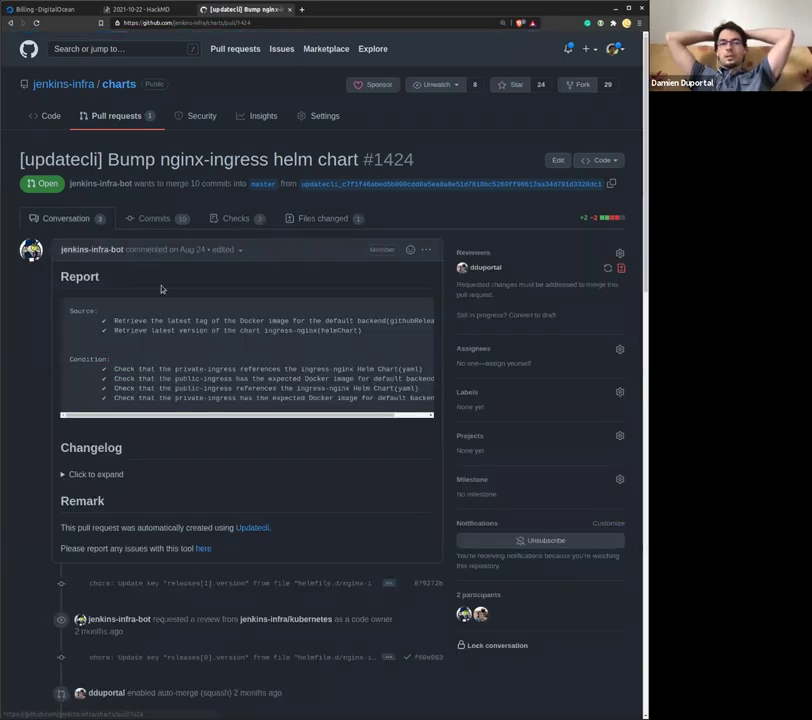
pyautogui.scroll(-5, 127, 353)
pyautogui.scroll(-3, 127, 353)
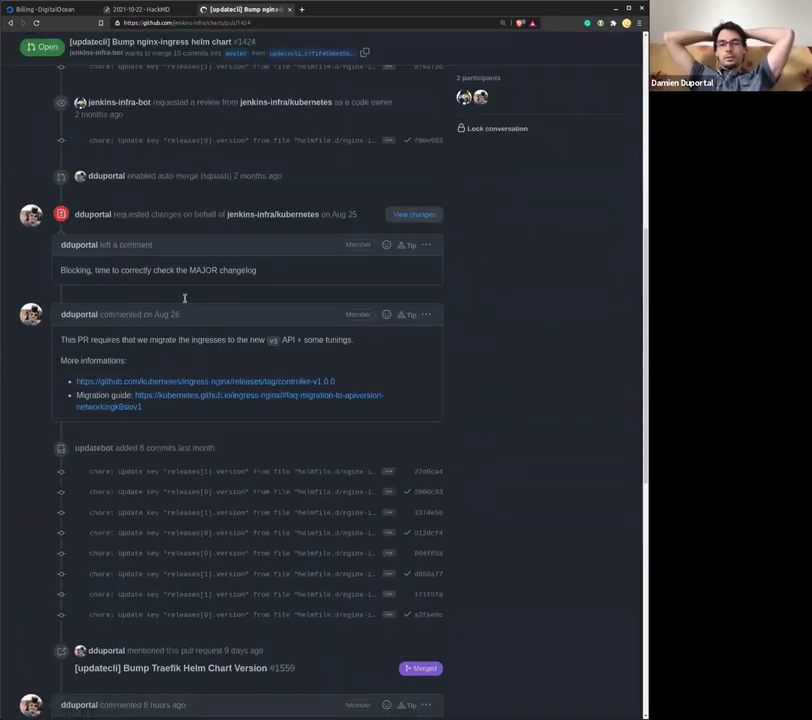
pyautogui.click(120, 9)
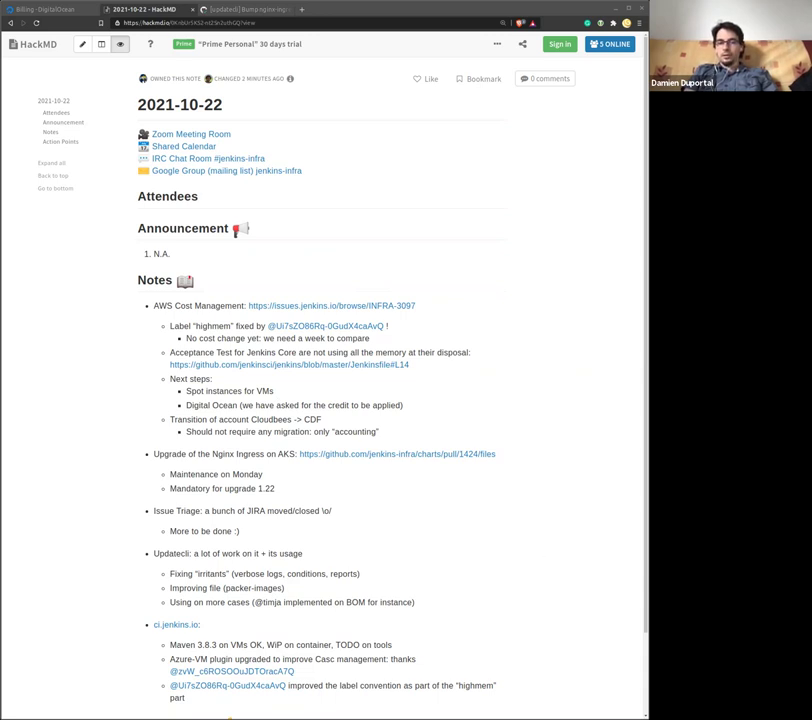
# Scroll down the note toward the Action Points section.
pyautogui.scroll(-2, 63, 533)
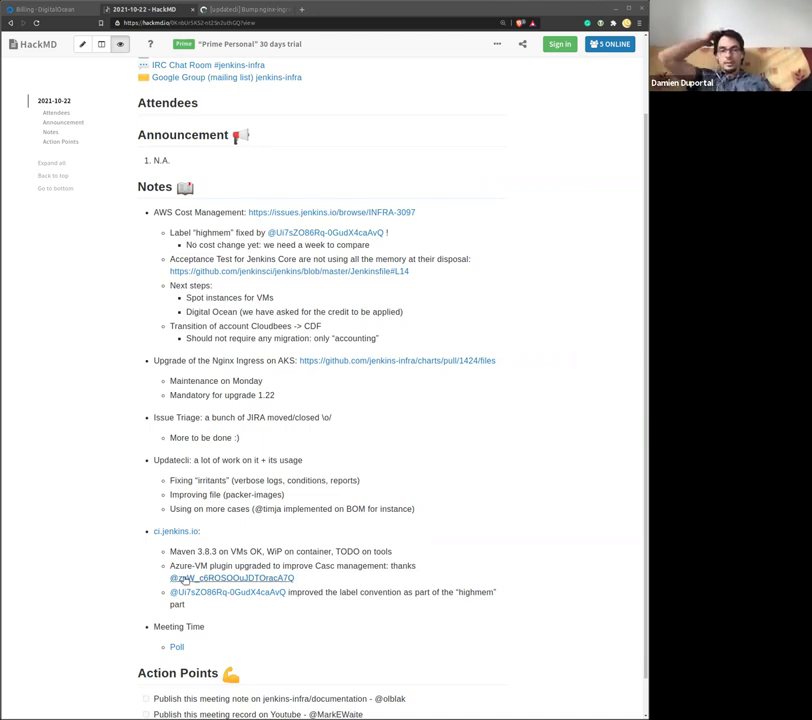
# Scroll down to the Action Points at the end of the note.
pyautogui.scroll(-1, 210, 563)
pyautogui.scroll(-1, 210, 563)
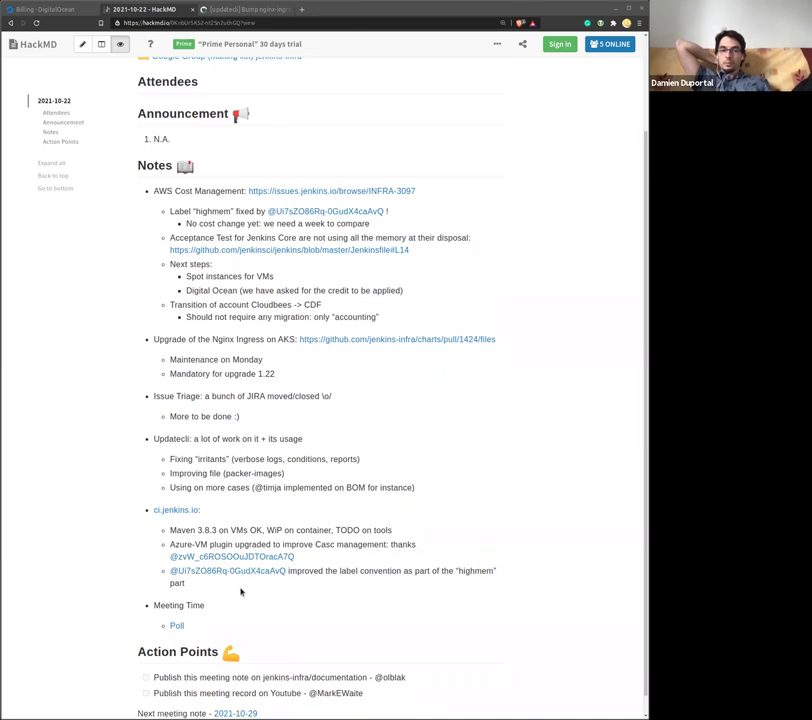
pyautogui.tripleClick(251, 545)
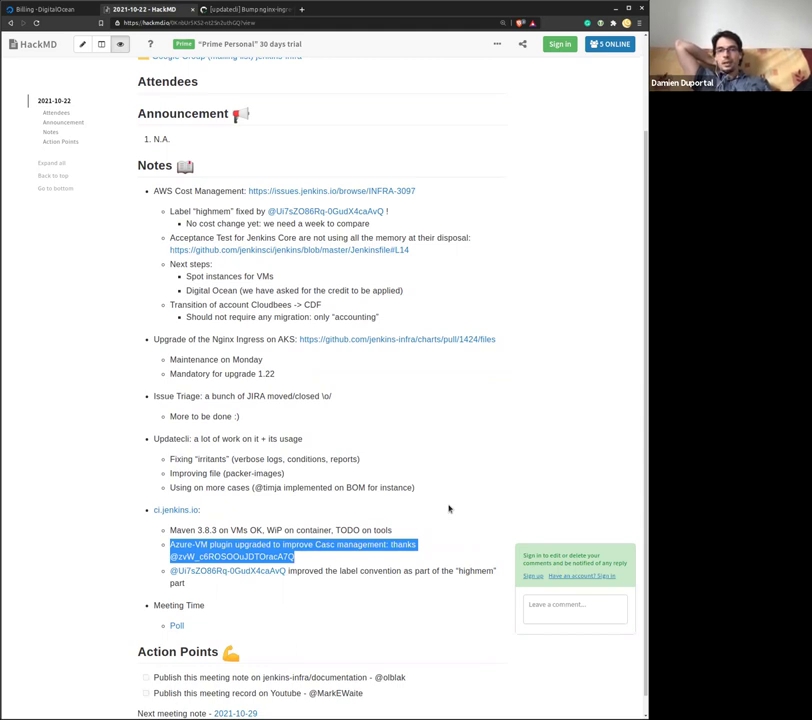
pyautogui.click(373, 568)
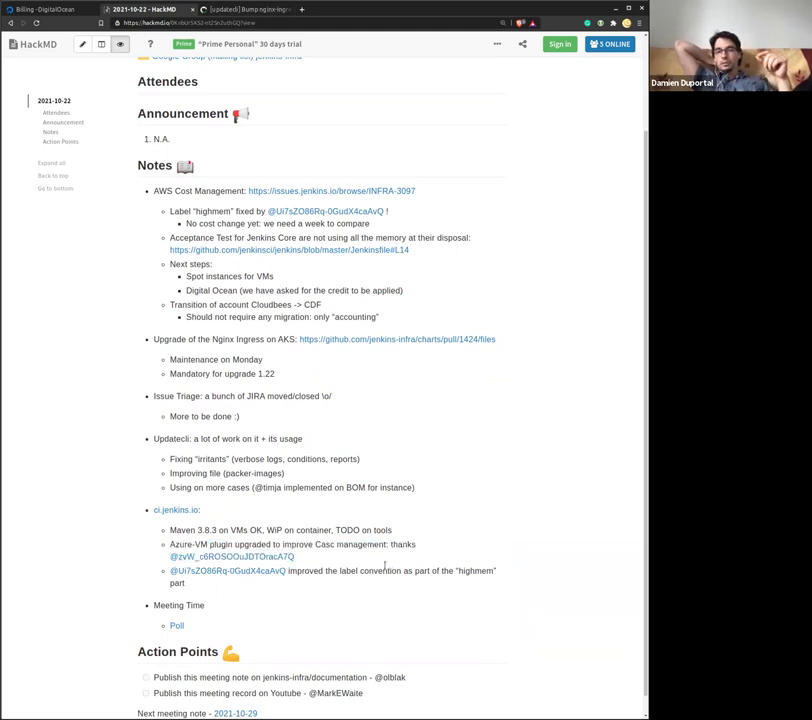
pyautogui.tripleClick(373, 568)
pyautogui.click(533, 546)
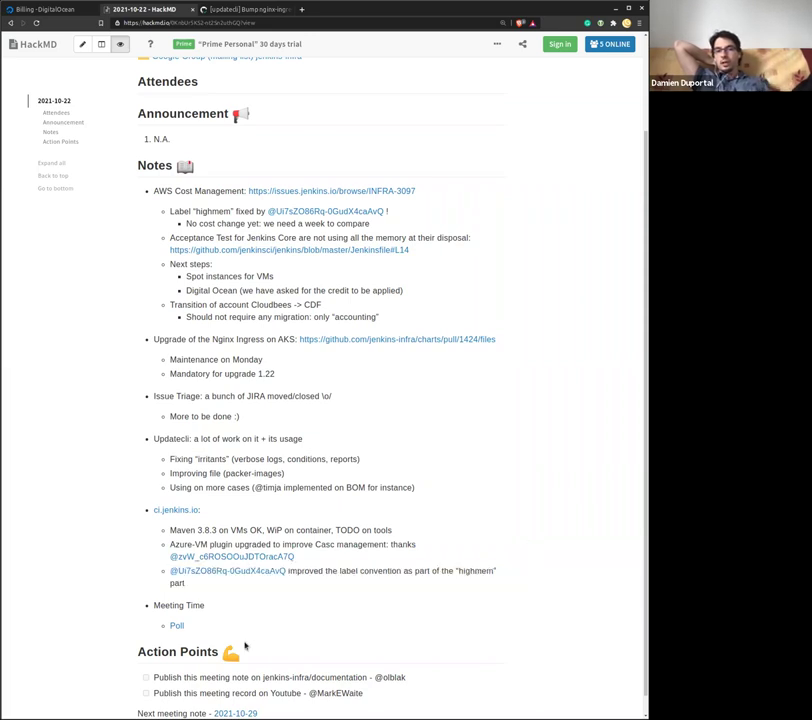
pyautogui.scroll(-1, 245, 646)
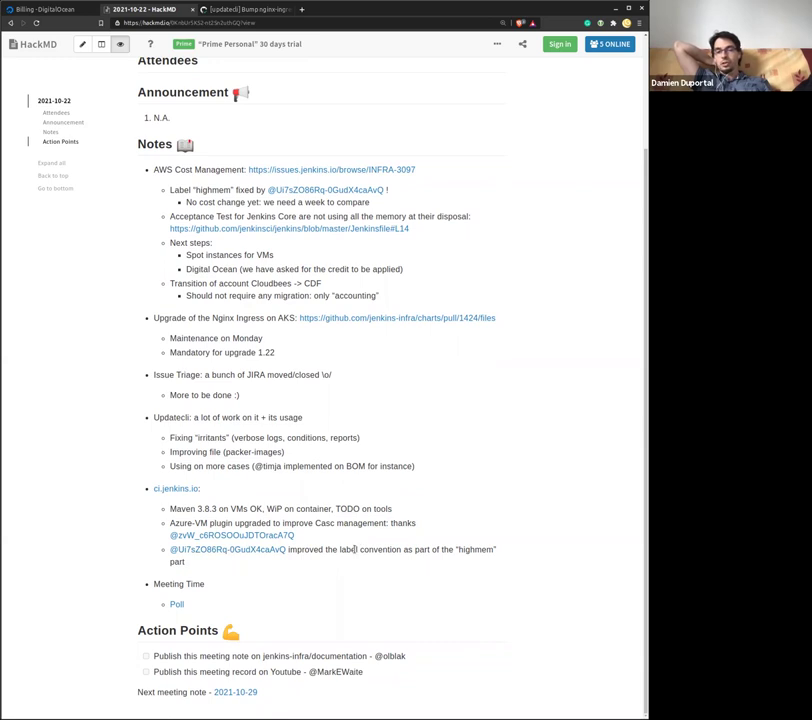
# Highlight the word 'label' in the ci.jenkins.io note.
pyautogui.doubleClick(351, 549)
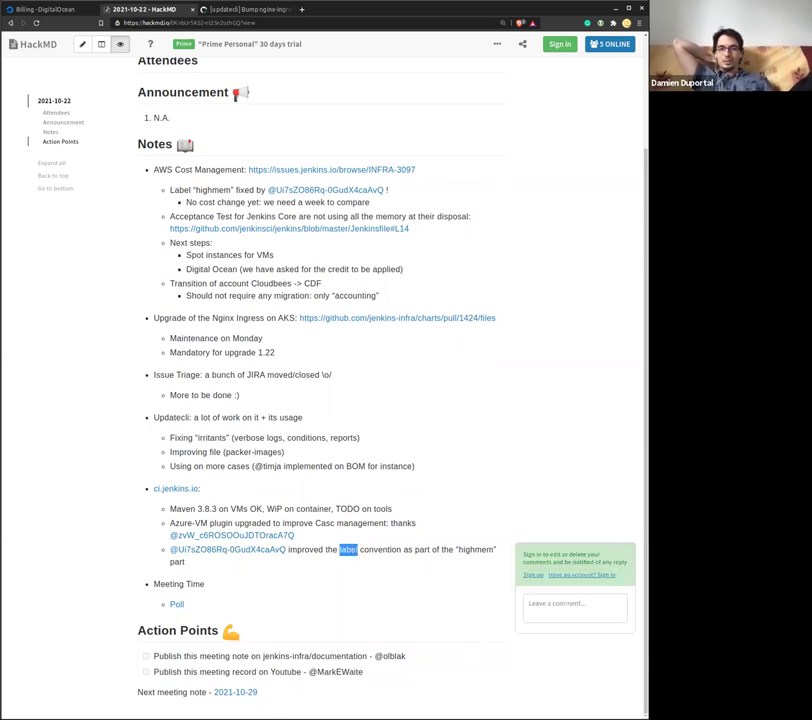